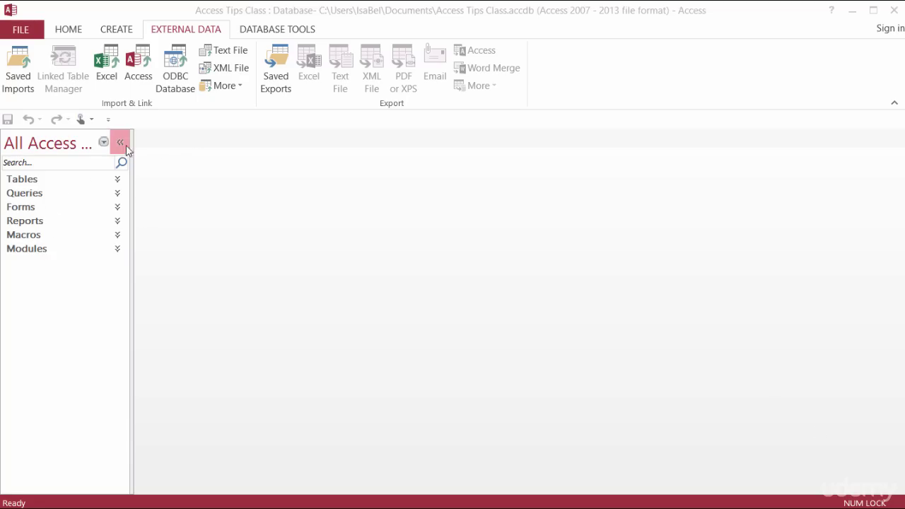
# Step: Show the Northwind Traders category in the navigation pane and review its groups and the available filter choices
pyautogui.click(104, 143)
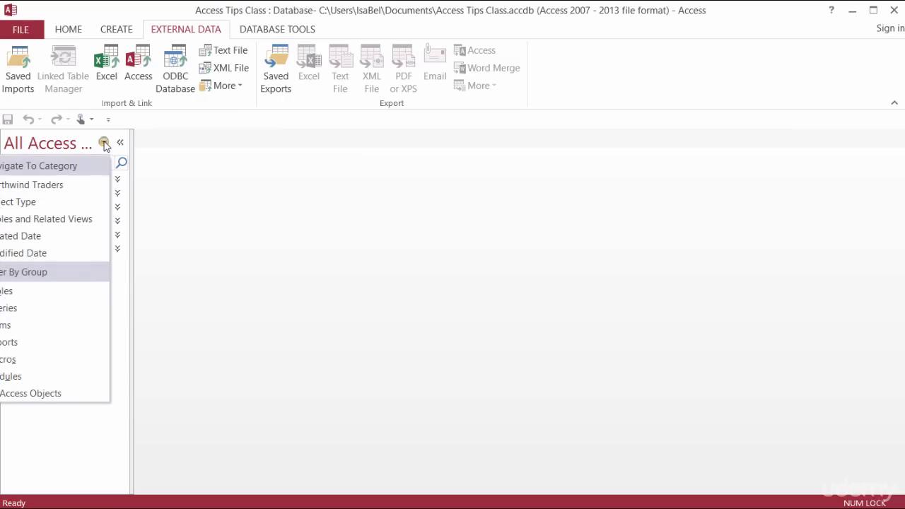
pyautogui.click(66, 186)
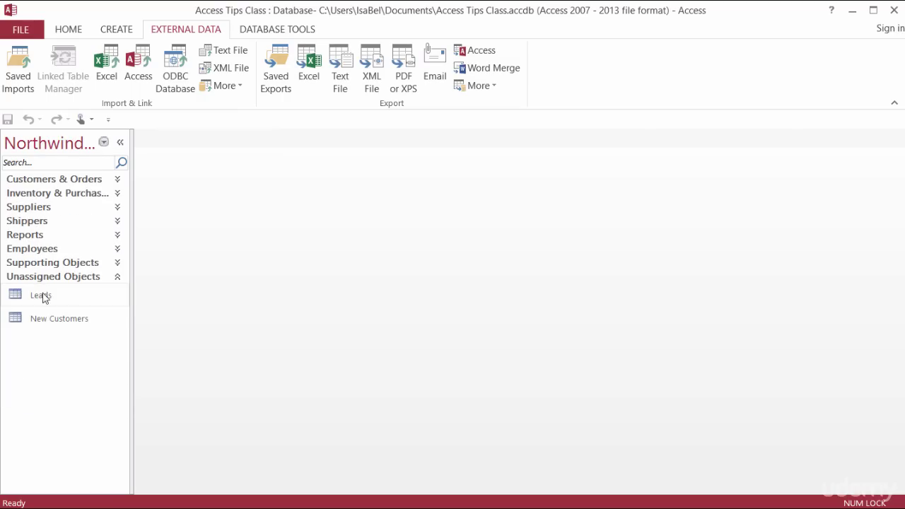
pyautogui.click(104, 144)
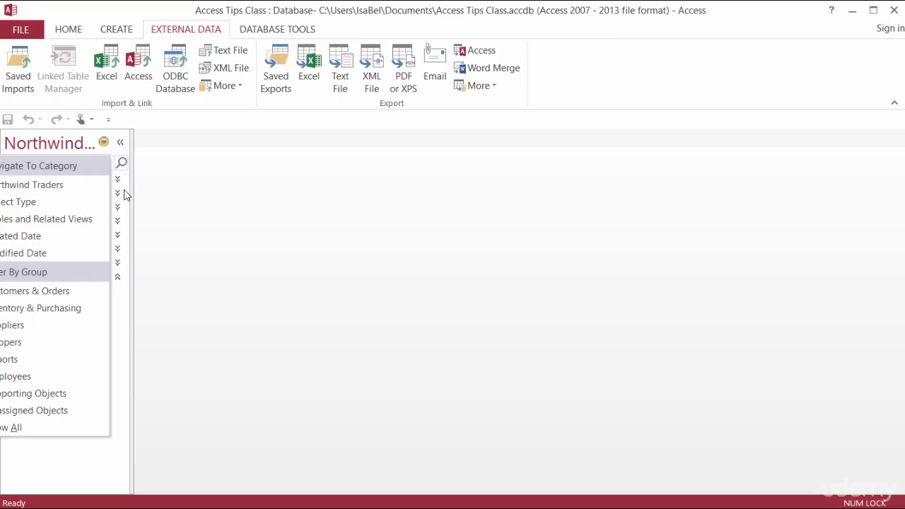
pyautogui.click(202, 216)
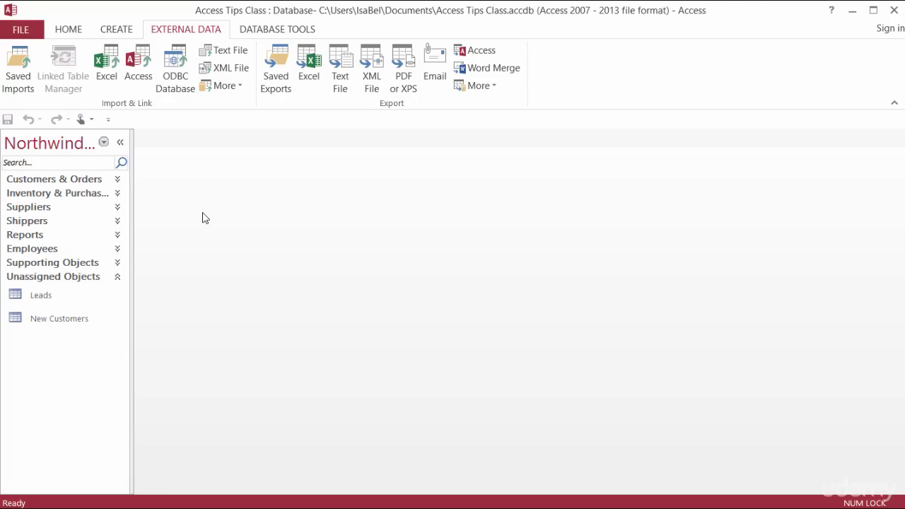
# Step: Add a custom category to the current database's navigation options and name it with the person's first name
pyautogui.click(30, 31)
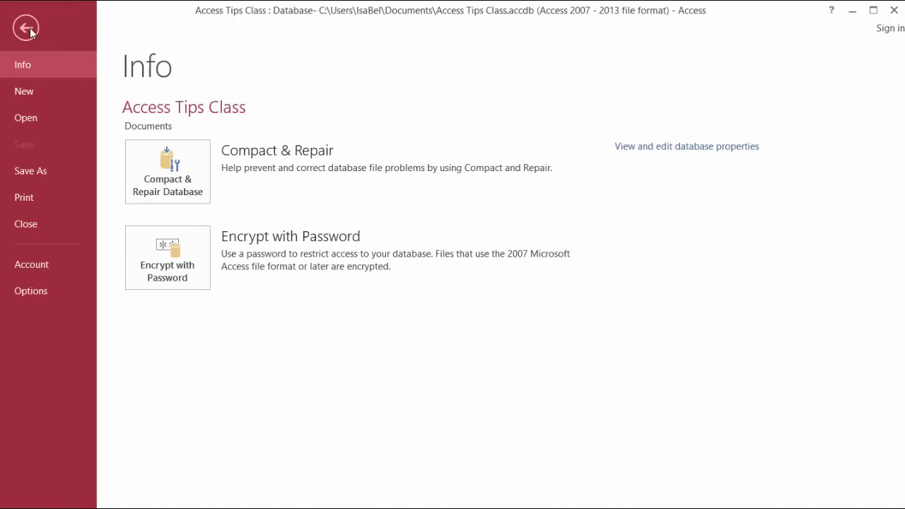
pyautogui.click(45, 291)
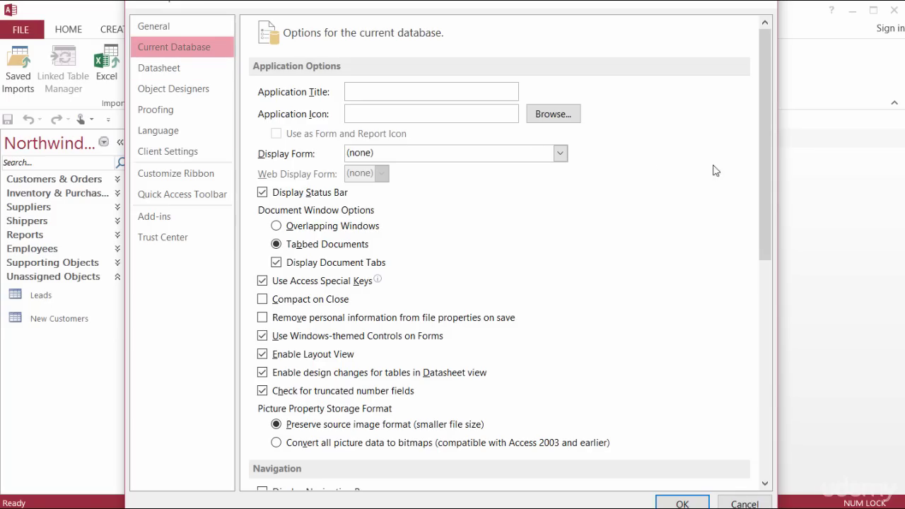
pyautogui.moveTo(766, 181); pyautogui.dragTo(766, 264)
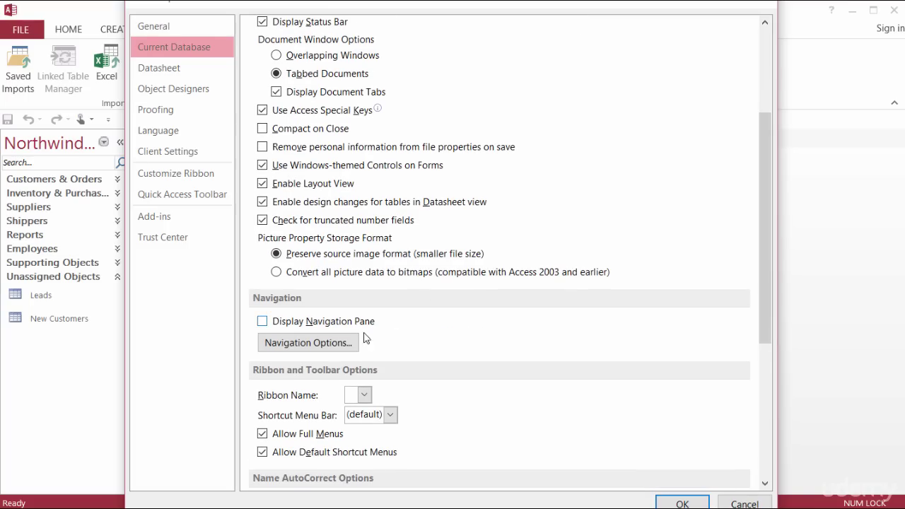
pyautogui.click(344, 346)
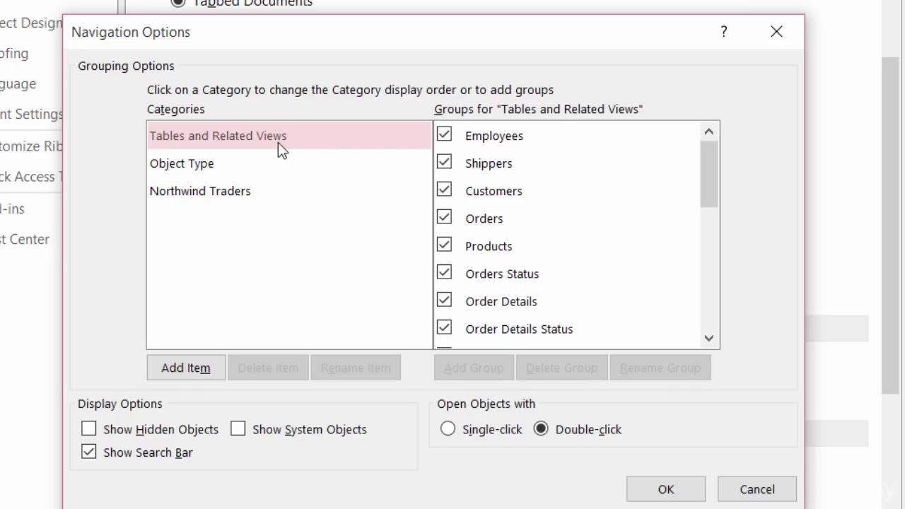
pyautogui.click(278, 142)
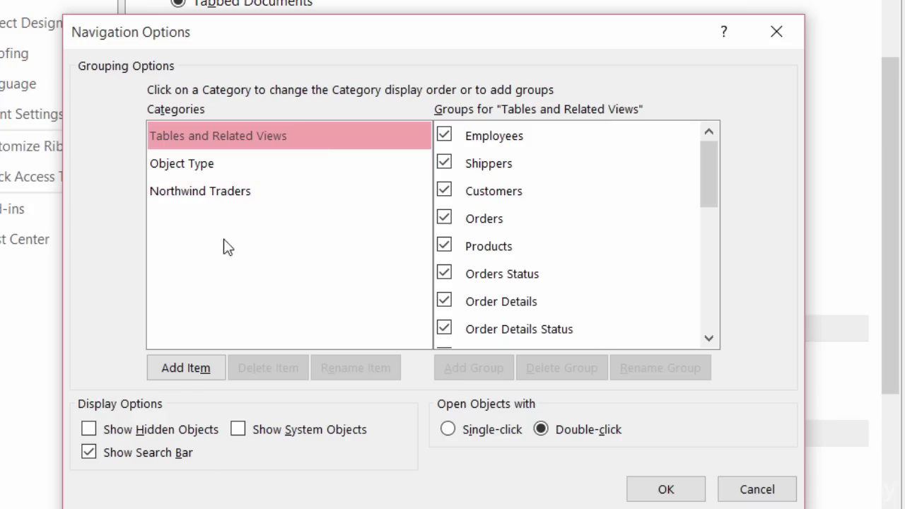
pyautogui.click(177, 368)
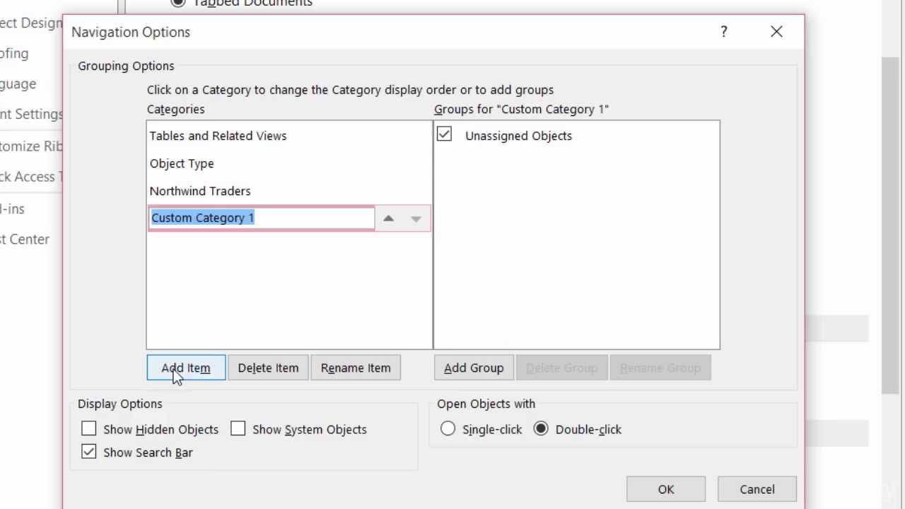
pyautogui.write('Sarah')
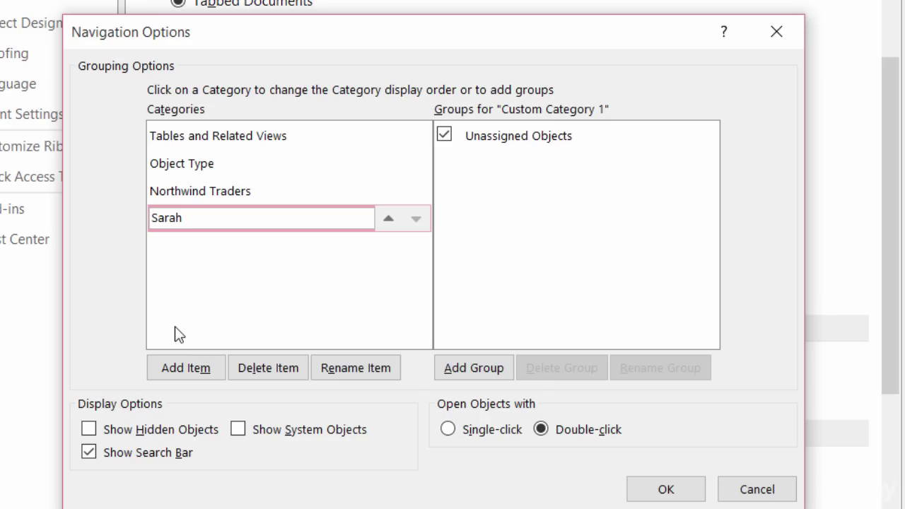
pyautogui.press('Return')
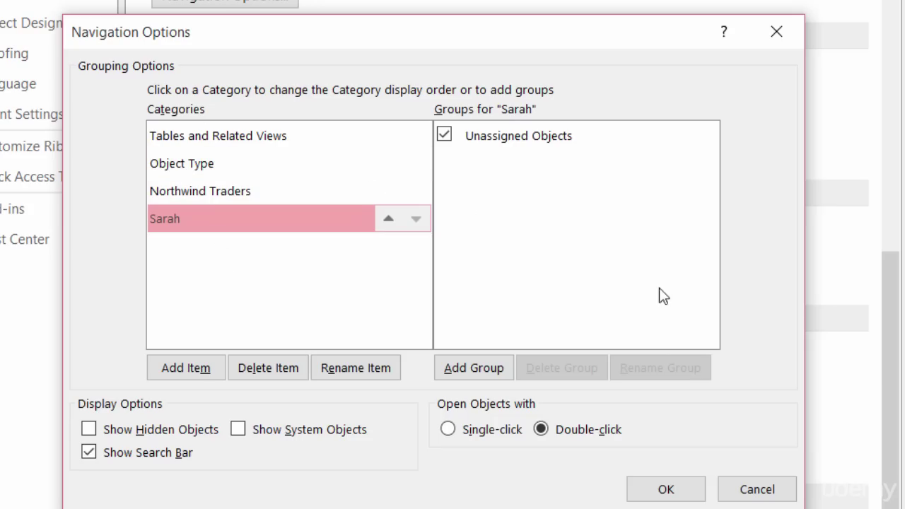
# Step: Add the groups HR and Orders to the new custom category and apply the navigation and database options
pyautogui.click(490, 369)
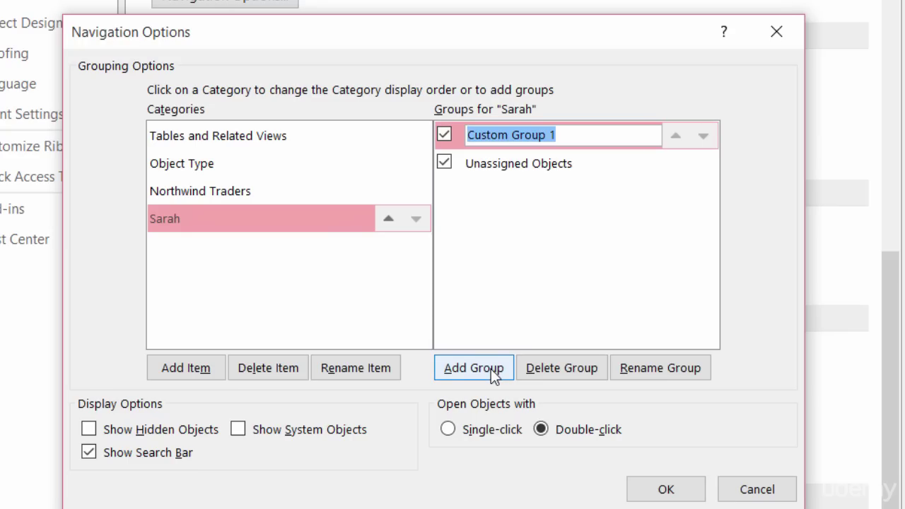
pyautogui.write('HR')
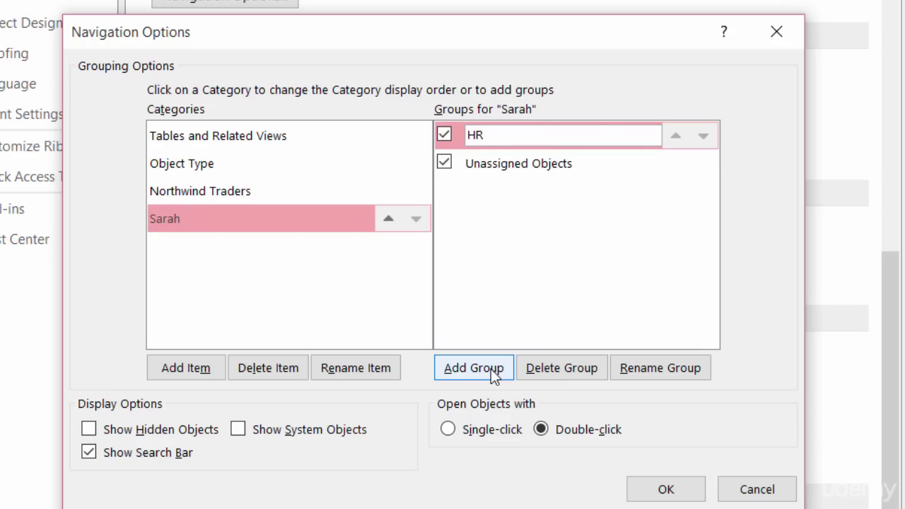
pyautogui.press('Return')
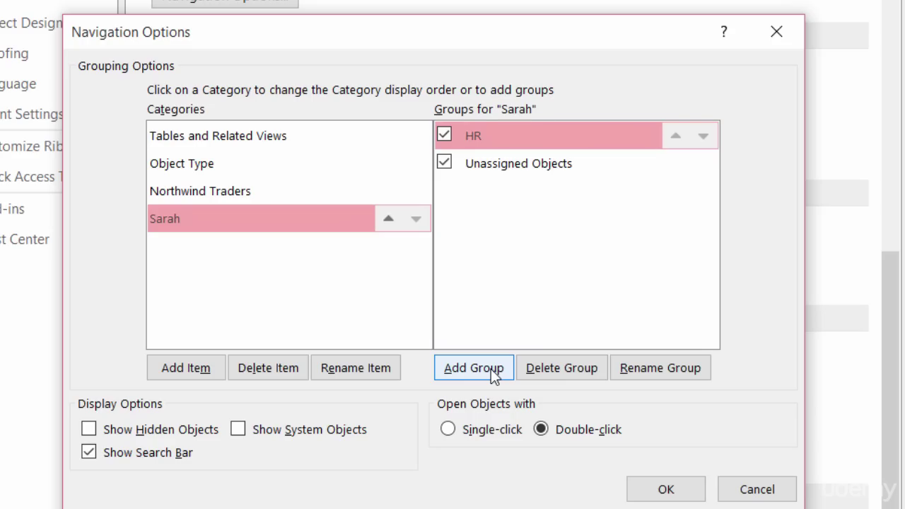
pyautogui.click(490, 369)
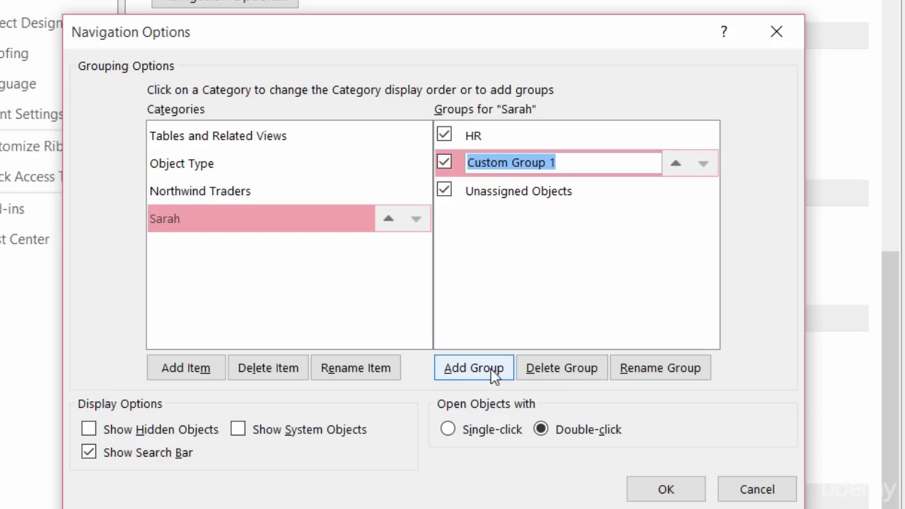
pyautogui.write('Orders')
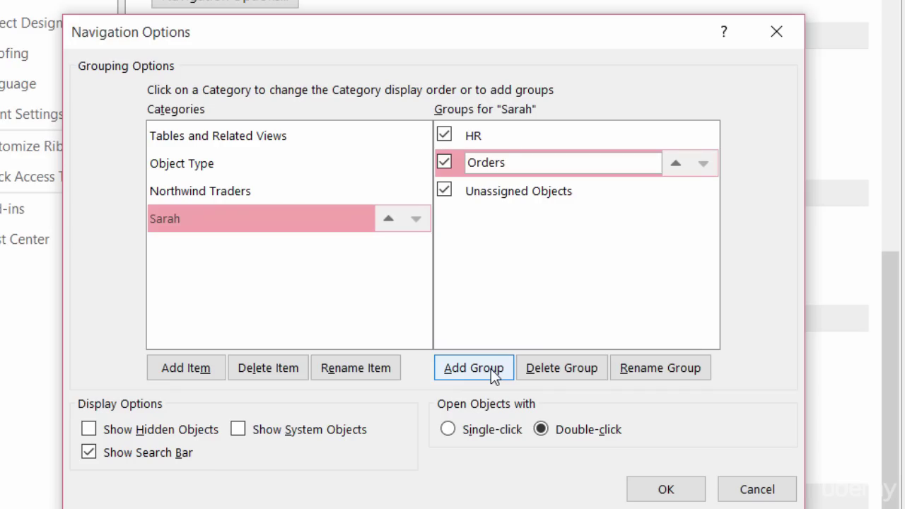
pyautogui.press('Return')
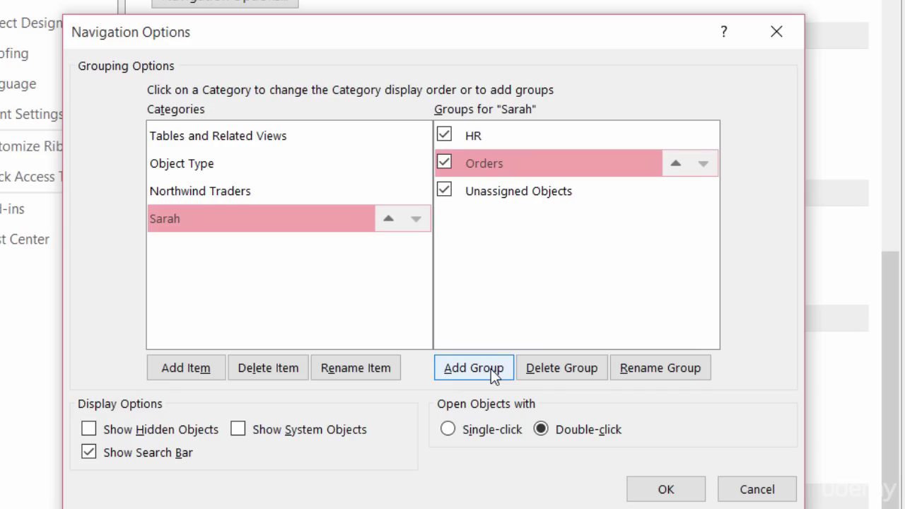
pyautogui.click(670, 488)
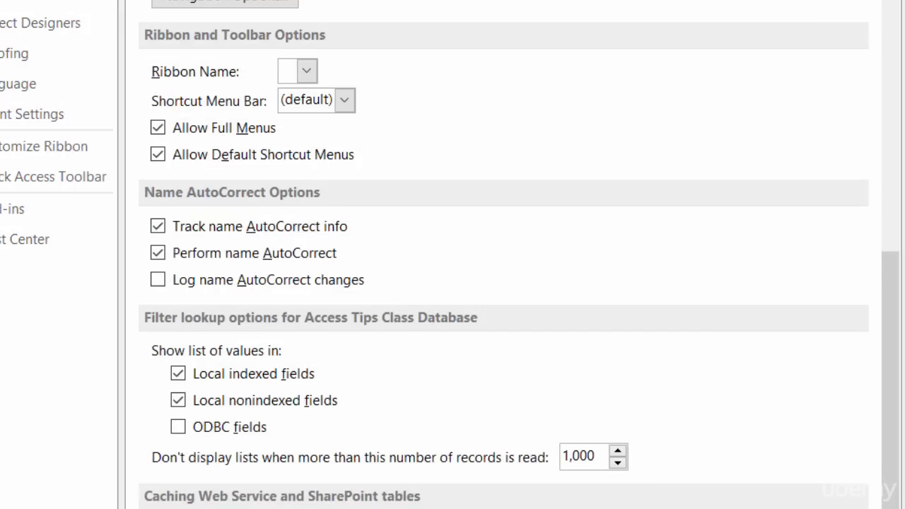
pyautogui.press('Return')
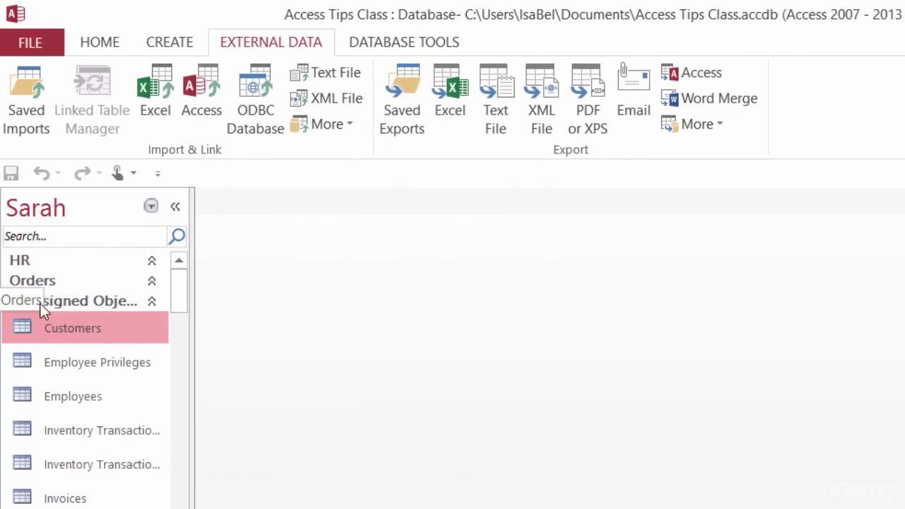
# Step: Move the Employee Privileges and Employees tables from the unassigned objects into the HR group
pyautogui.click(154, 262)
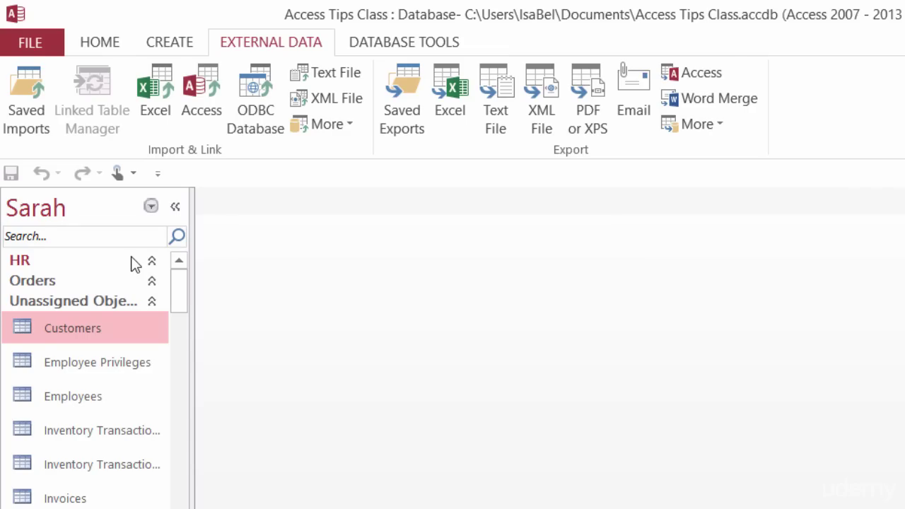
pyautogui.click(22, 324)
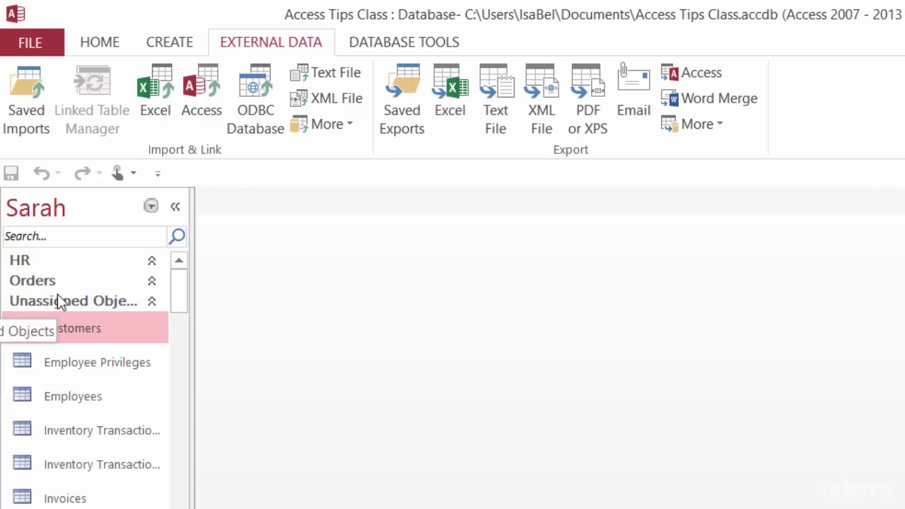
pyautogui.click(145, 368)
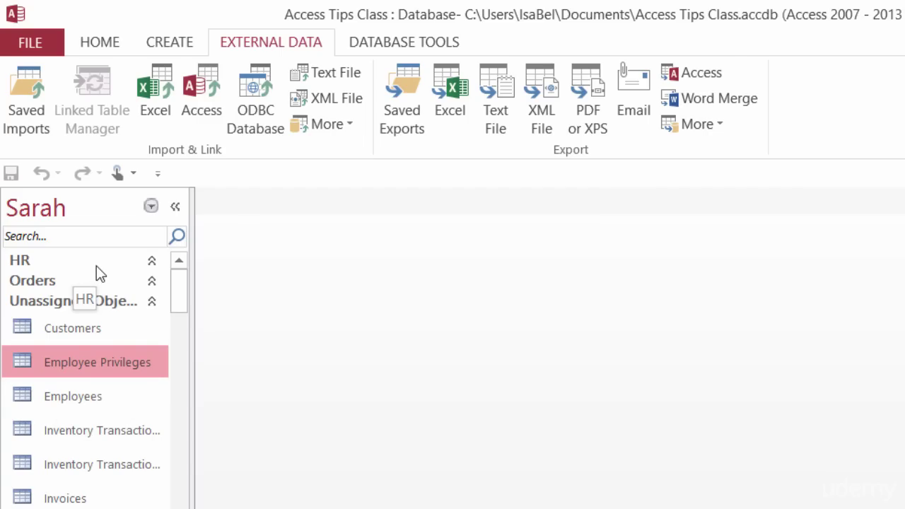
pyautogui.keyDown('ctrl'); pyautogui.click(104, 399); pyautogui.keyUp('ctrl')
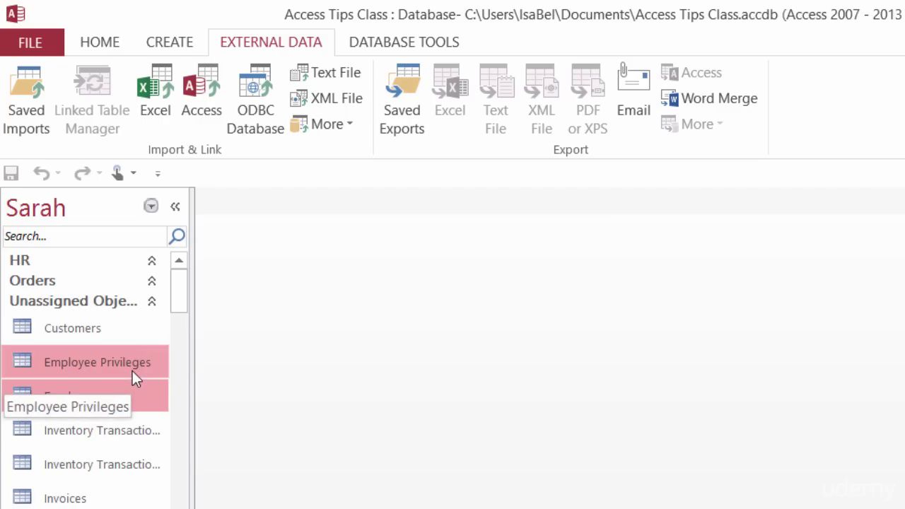
pyautogui.moveTo(132, 370); pyautogui.dragTo(119, 262)
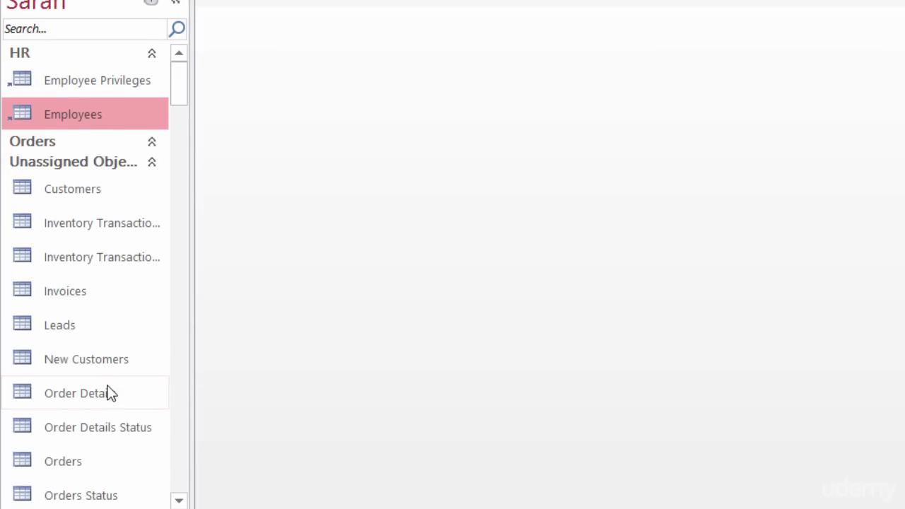
# Step: Move the unassigned tables Order Details, Order Details Status, Orders and Orders Status into the Orders group
pyautogui.click(108, 393)
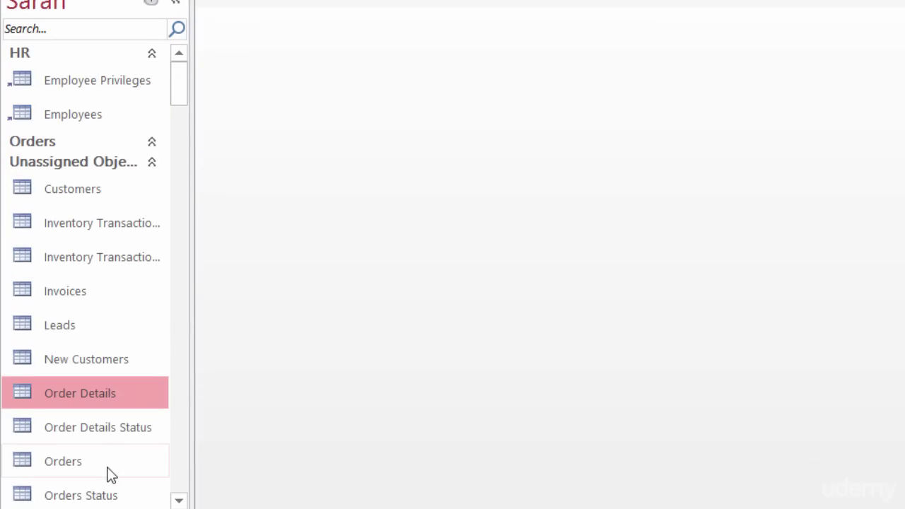
pyautogui.keyDown('shift'); pyautogui.click(113, 495); pyautogui.keyUp('shift')
pyautogui.moveTo(108, 431); pyautogui.dragTo(99, 150)
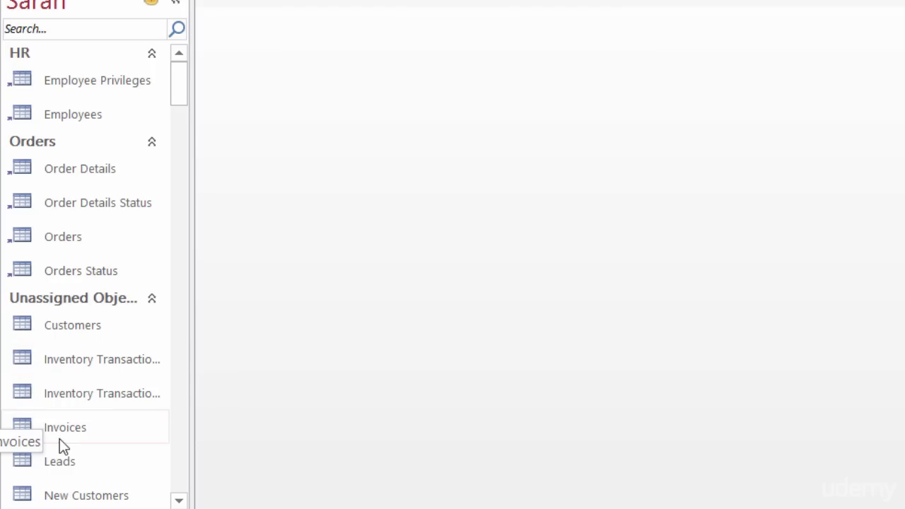
# Step: Add the four unassigned order queries, from Order Details Extended through Order Summary, to the Orders group
pyautogui.moveTo(184, 71); pyautogui.dragTo(195, 211)
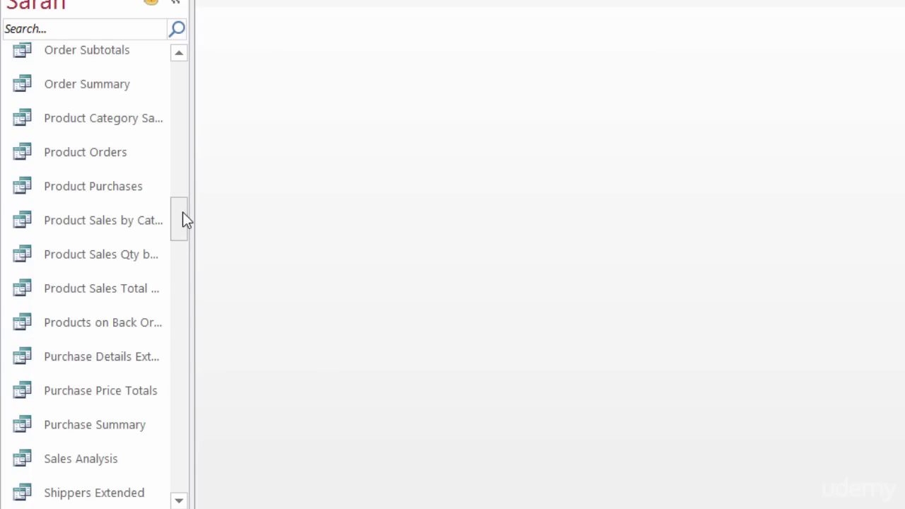
pyautogui.moveTo(182, 212); pyautogui.dragTo(181, 202)
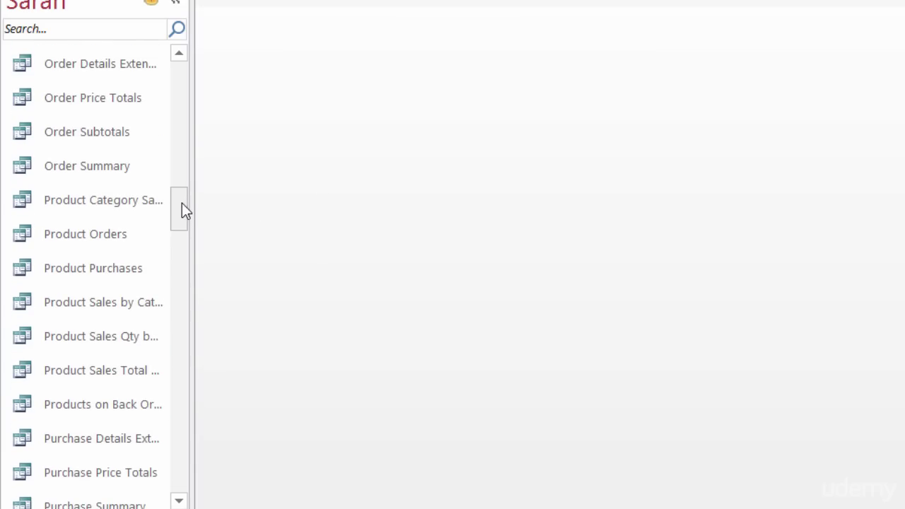
pyautogui.click(124, 171)
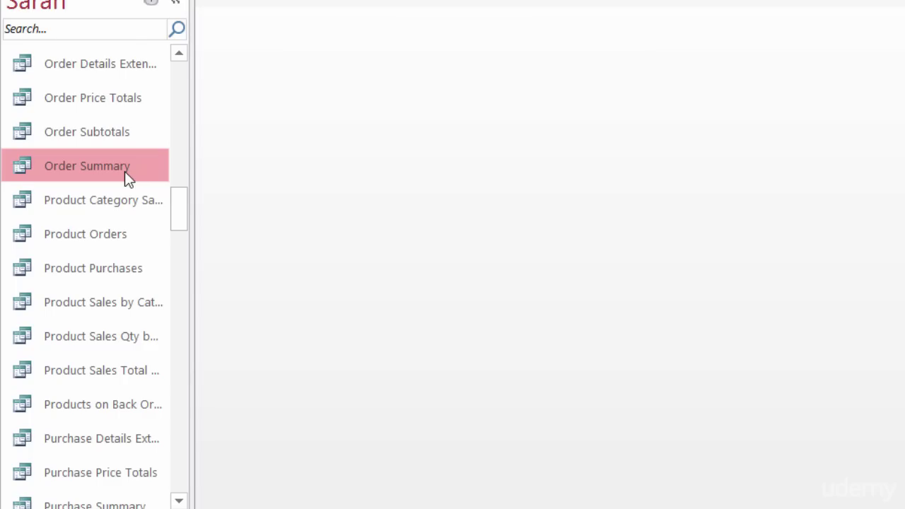
pyautogui.keyDown('shift'); pyautogui.click(91, 74); pyautogui.keyUp('shift')
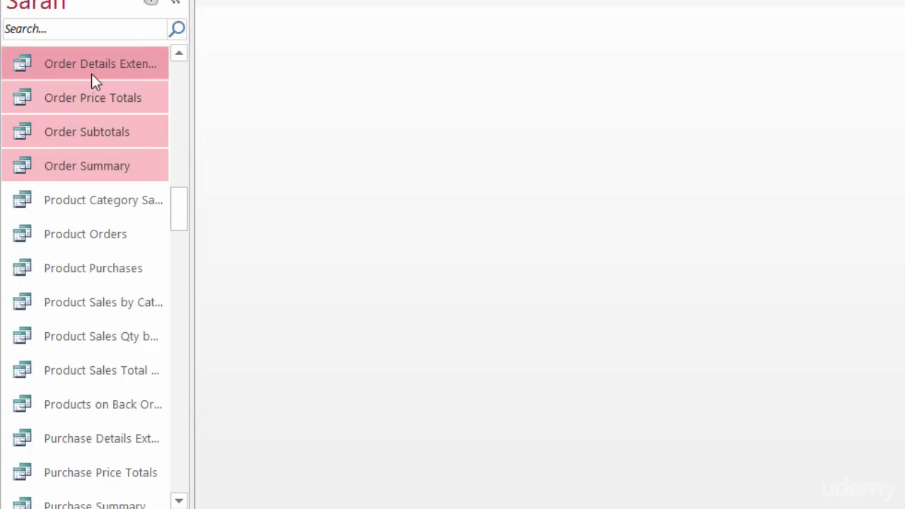
pyautogui.rightClick(91, 74)
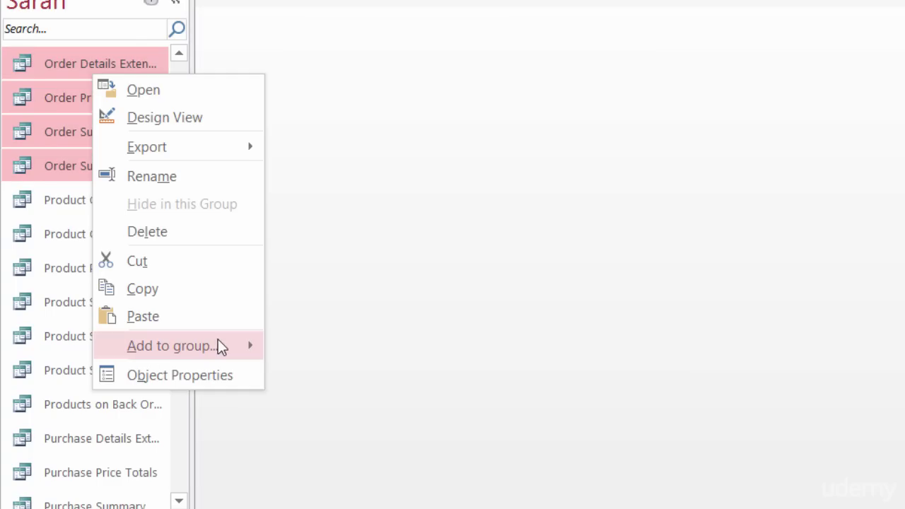
pyautogui.moveTo(217, 345)
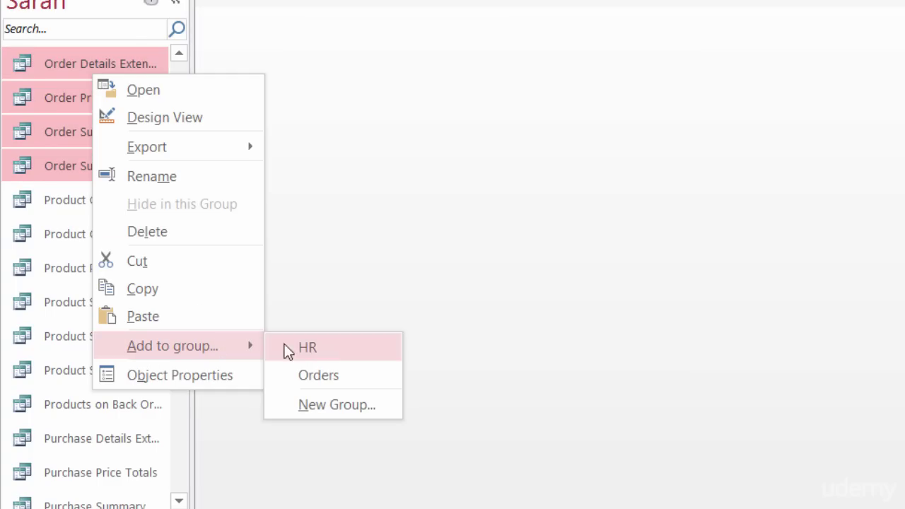
pyautogui.click(314, 378)
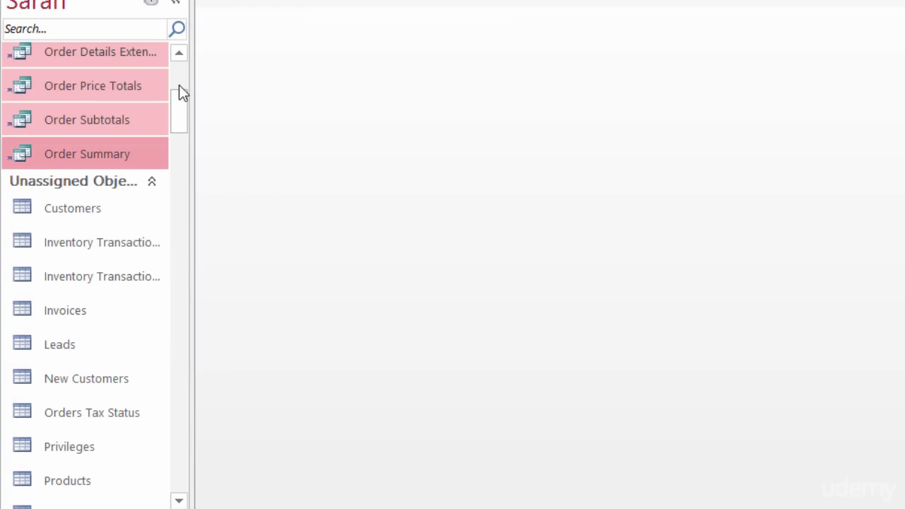
pyautogui.scroll(3, 179, 85)
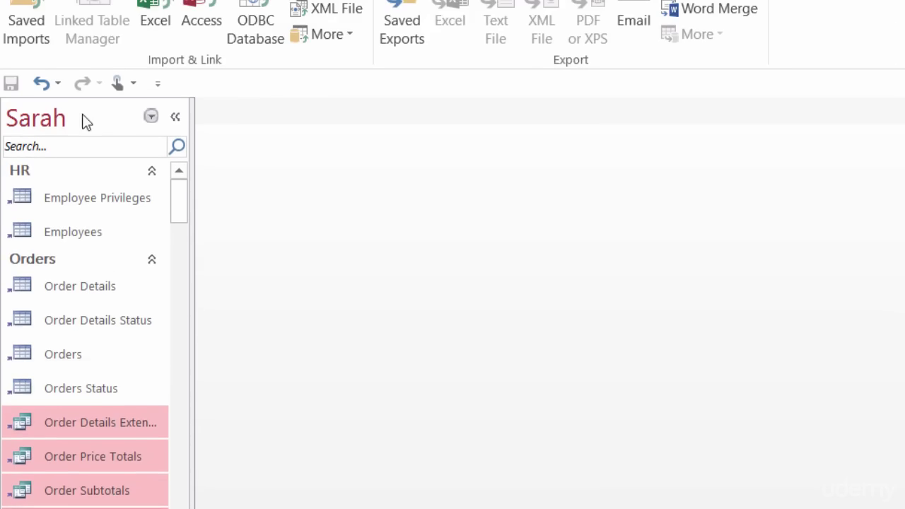
# Step: Hide the Unassigned Objects group of the custom personal category in the current database's navigation options and apply the settings
pyautogui.click(46, 37)
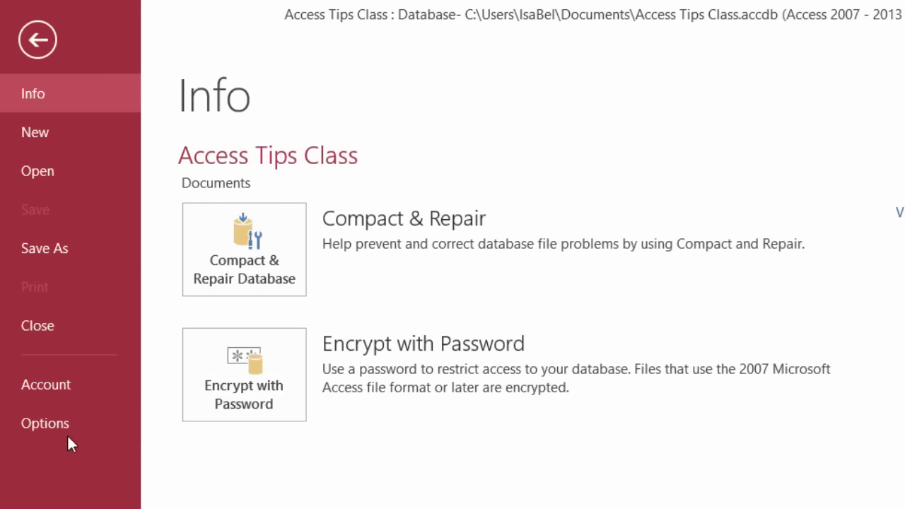
pyautogui.click(65, 428)
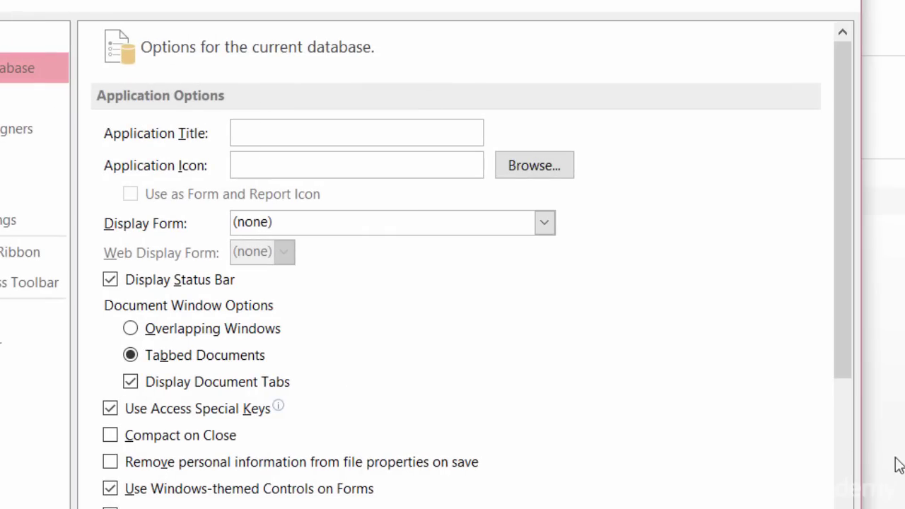
pyautogui.scroll(-15, 852, 502)
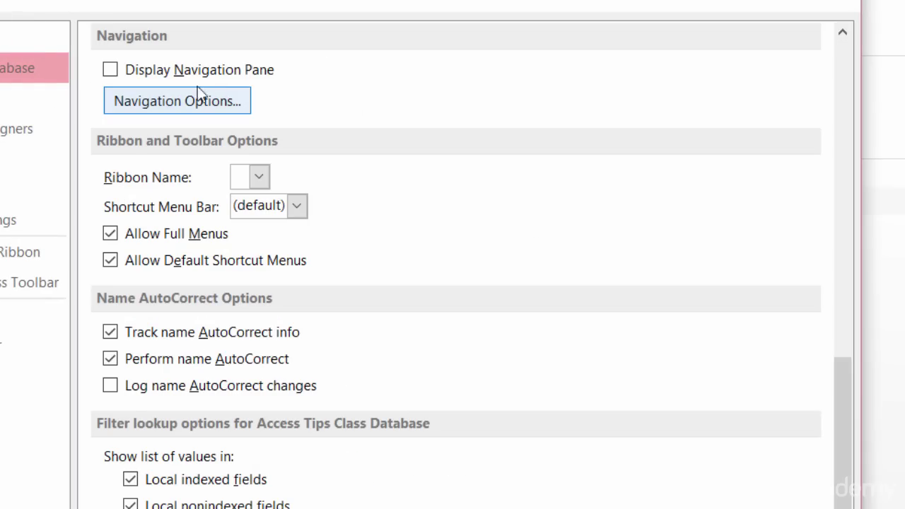
pyautogui.click(177, 100)
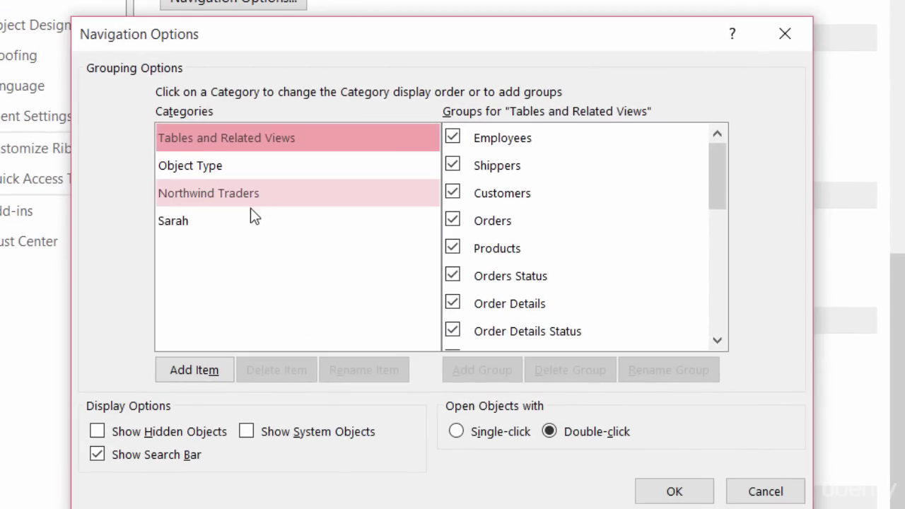
pyautogui.click(250, 212)
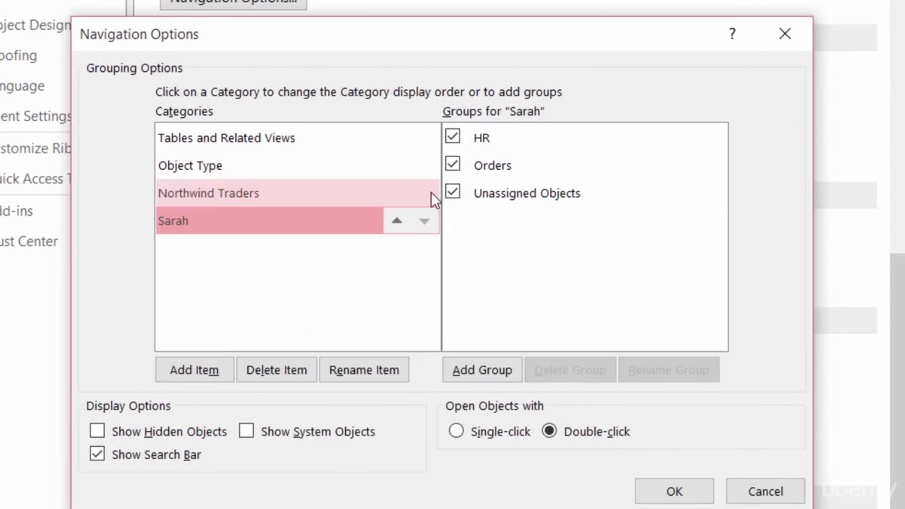
pyautogui.click(452, 193)
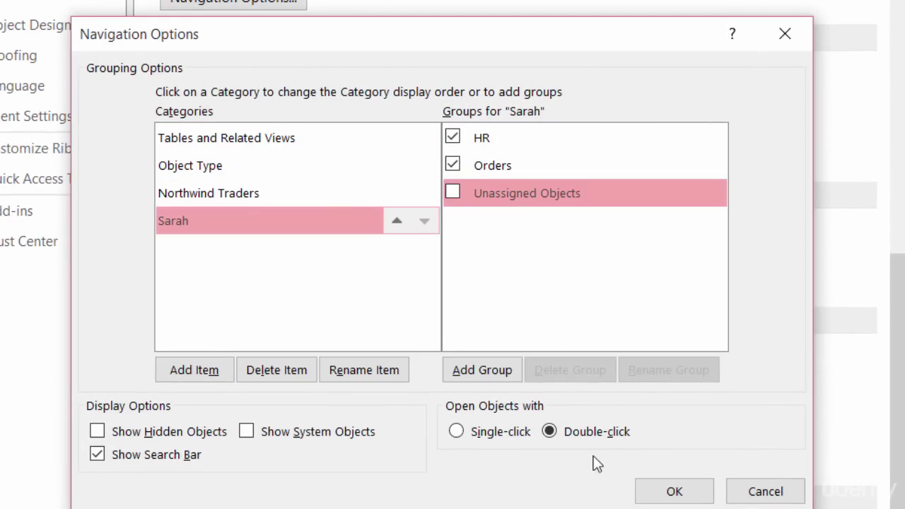
pyautogui.click(651, 491)
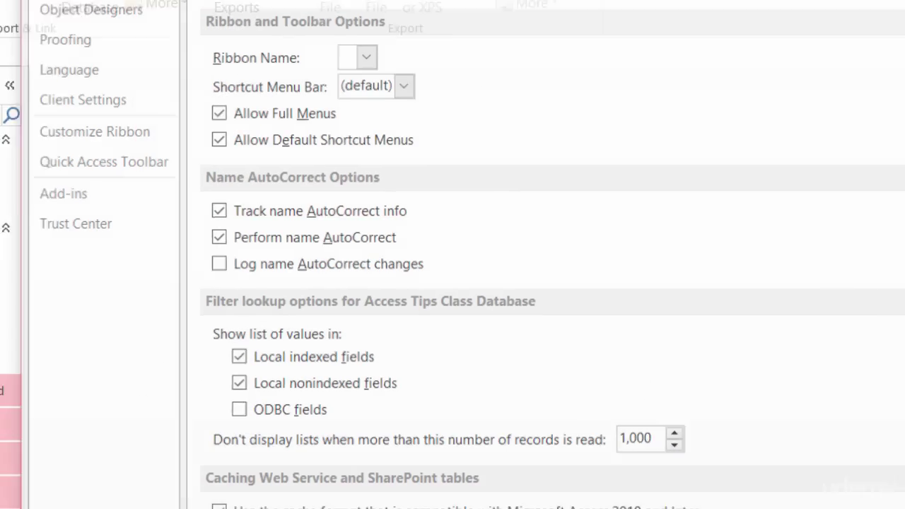
pyautogui.press('Return')
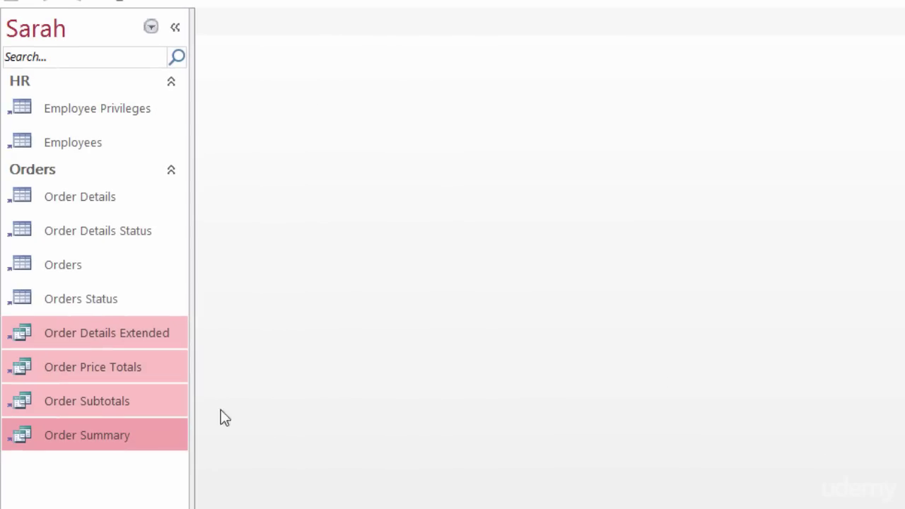